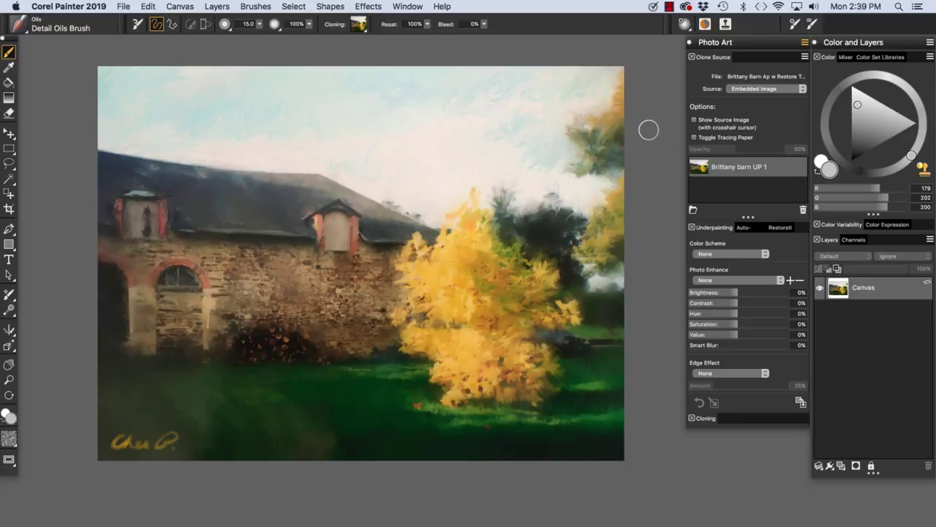
Use the Window menu to bring the original barn photo document to the front.
left_click(408, 6)
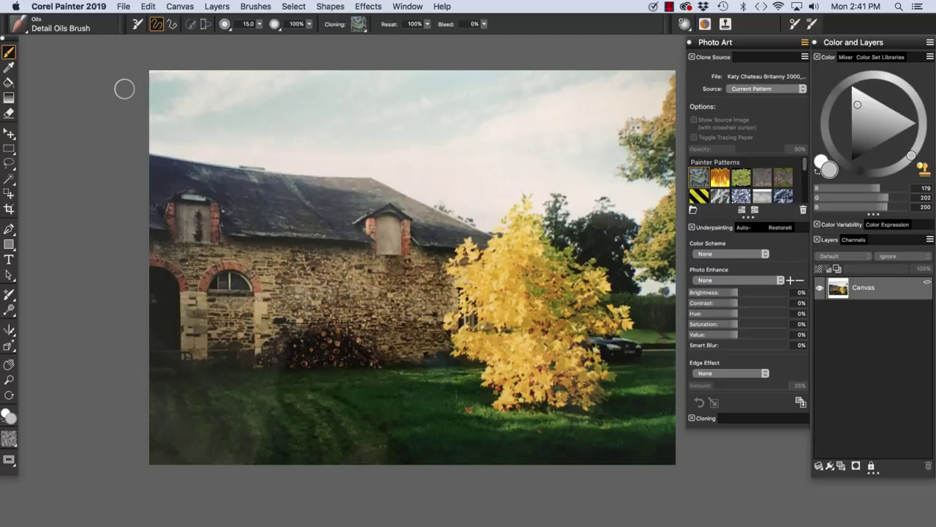
Create a clone document of the barn photo with File > Clone.
left_click(124, 7)
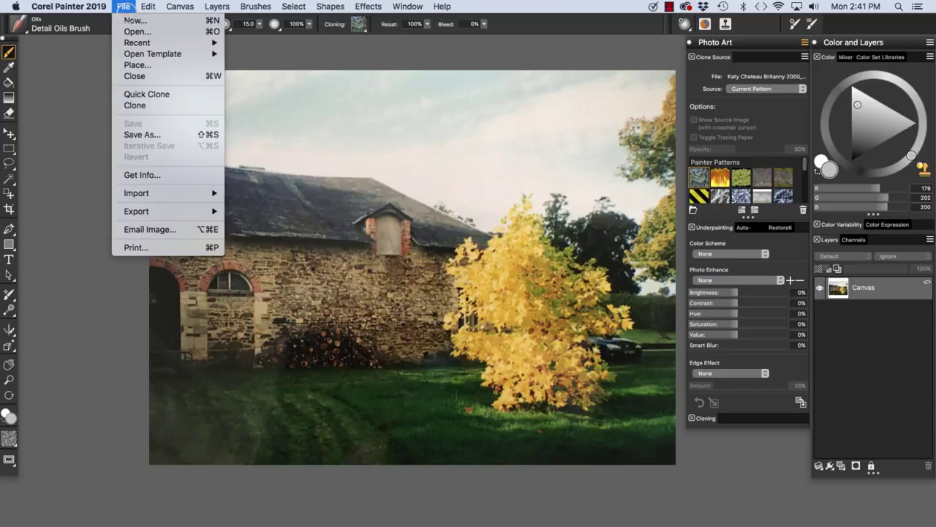
key("Down")
key("Down")
key("Down")
key("Down")
key("Down")
key("Down")
key("Down")
key("Down")
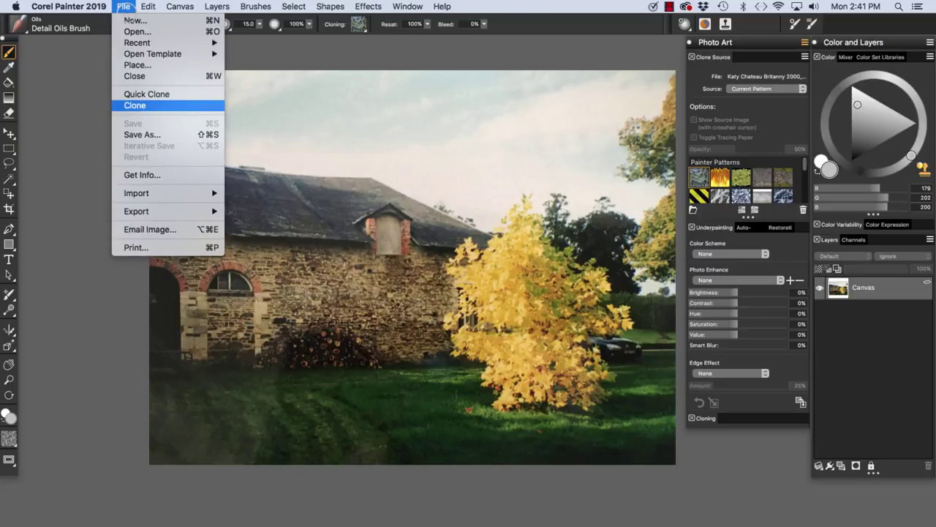
key("Return")
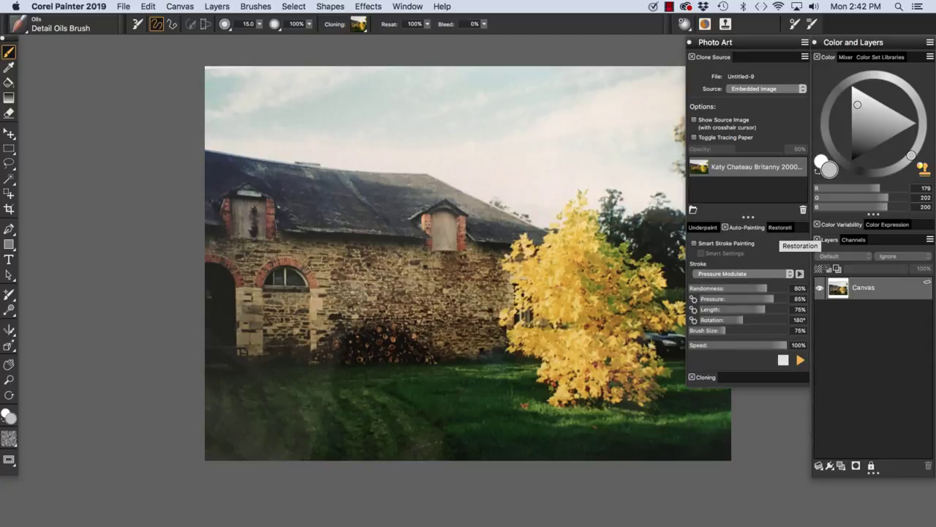
Show the Underpainting tab, keeping Color Scheme and Photo Enhance both at None.
left_click(777, 228)
left_click(704, 227)
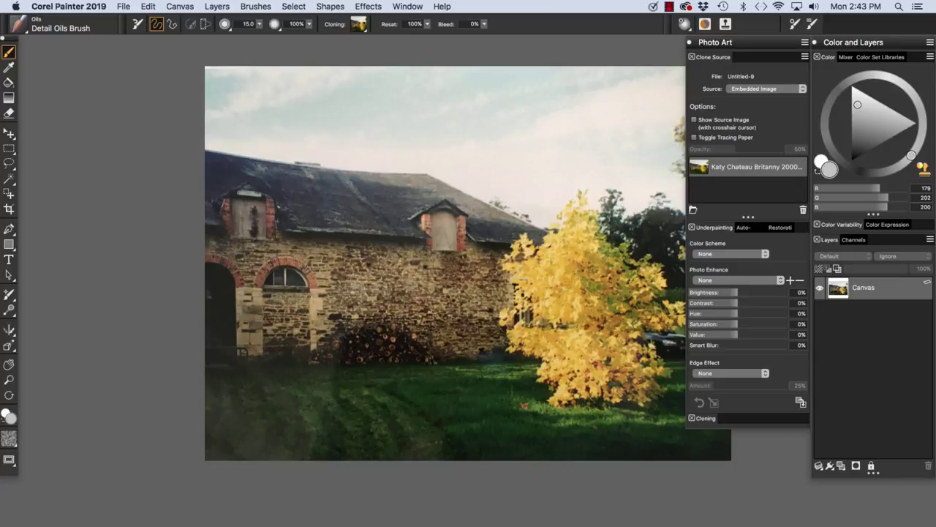
left_click(731, 254)
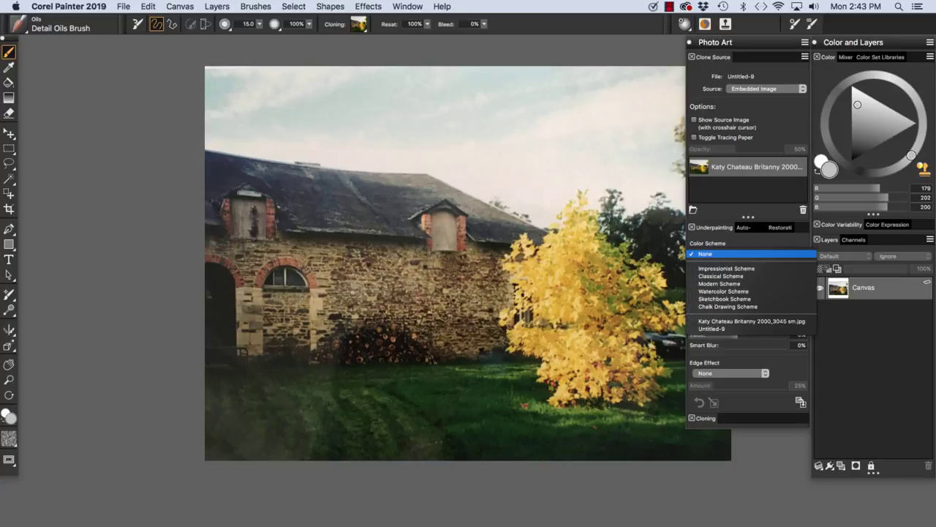
left_click(731, 254)
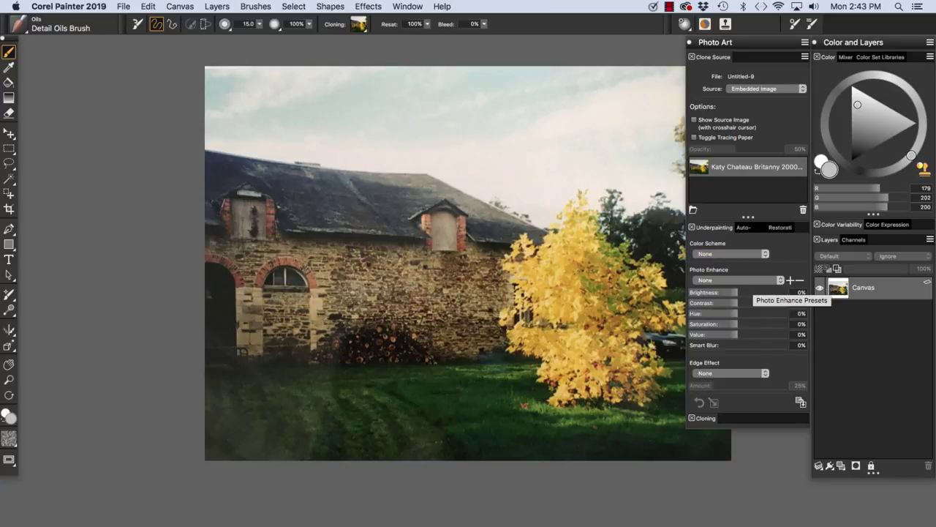
left_click(750, 280)
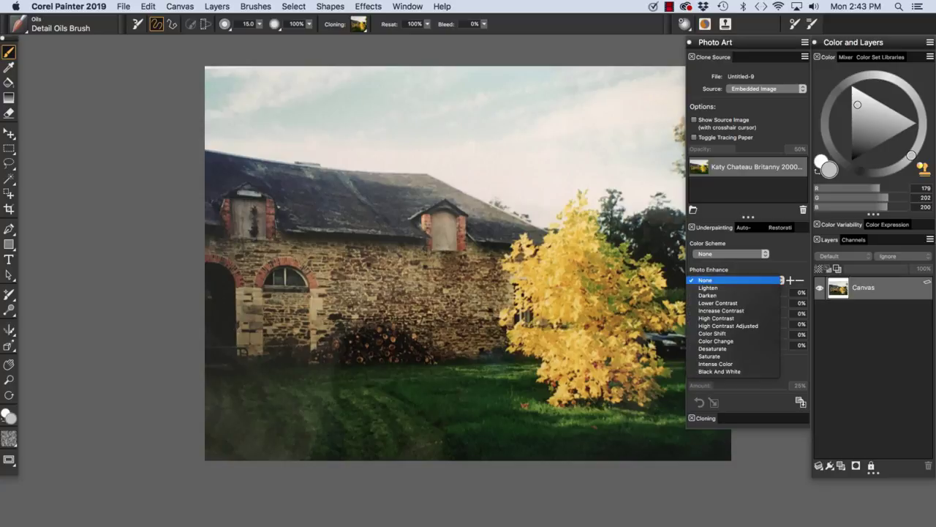
left_click(732, 280)
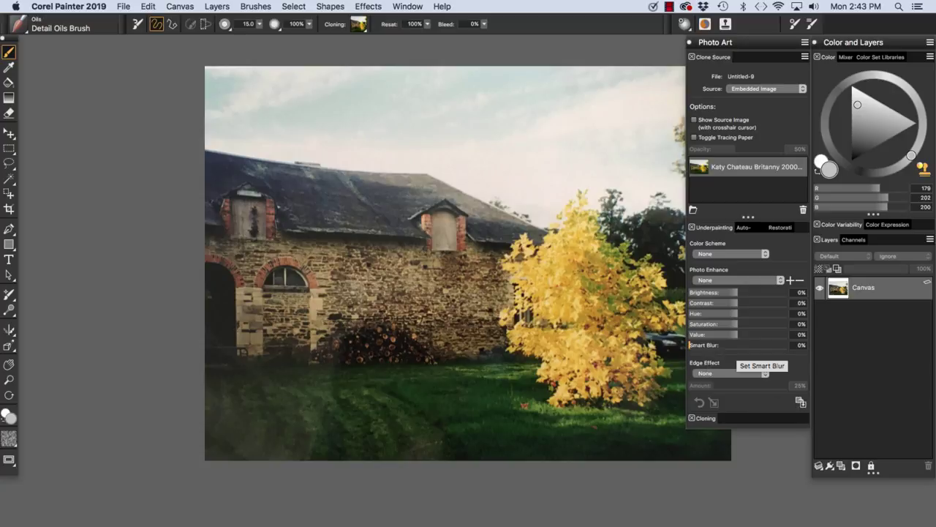
Apply a 38% Smart Blur underpainting and save the image as Barn UP.rif.
left_click_drag(690, 345, 726, 344)
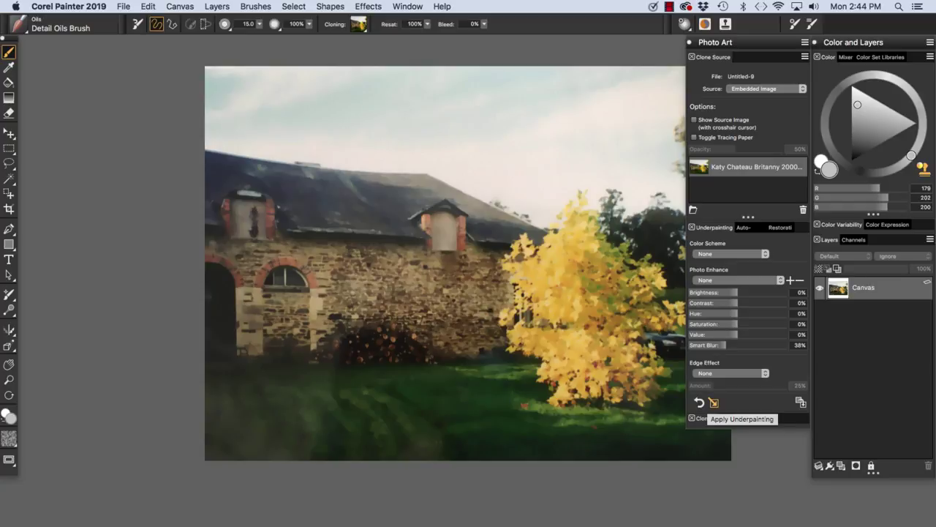
left_click(713, 402)
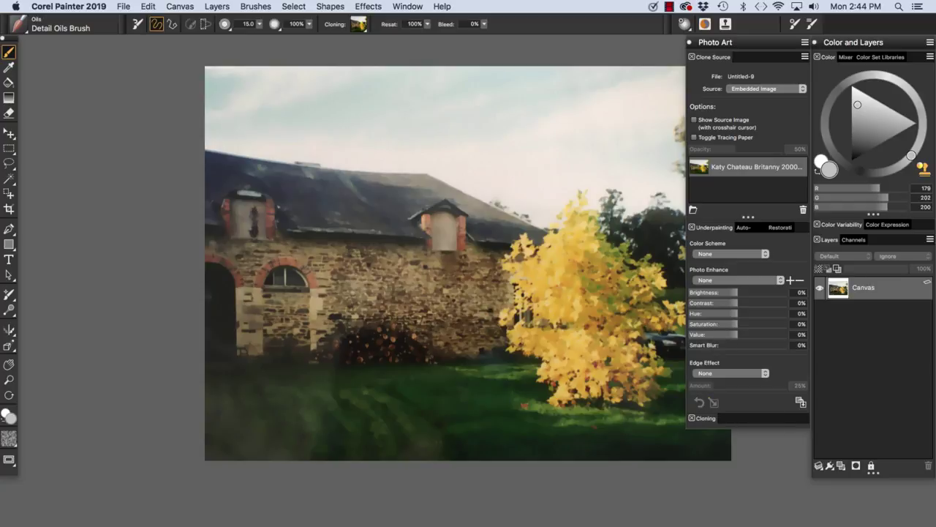
left_click(124, 6)
left_click(137, 131)
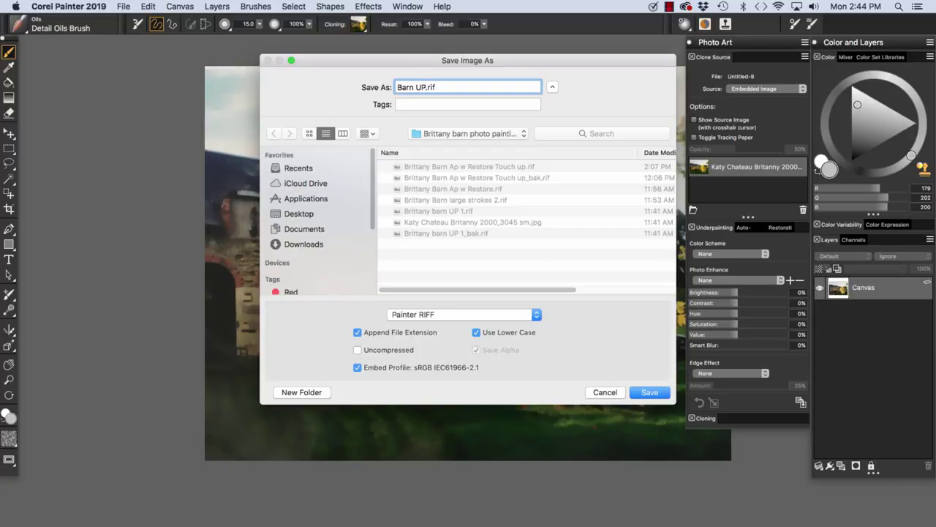
left_click(648, 392)
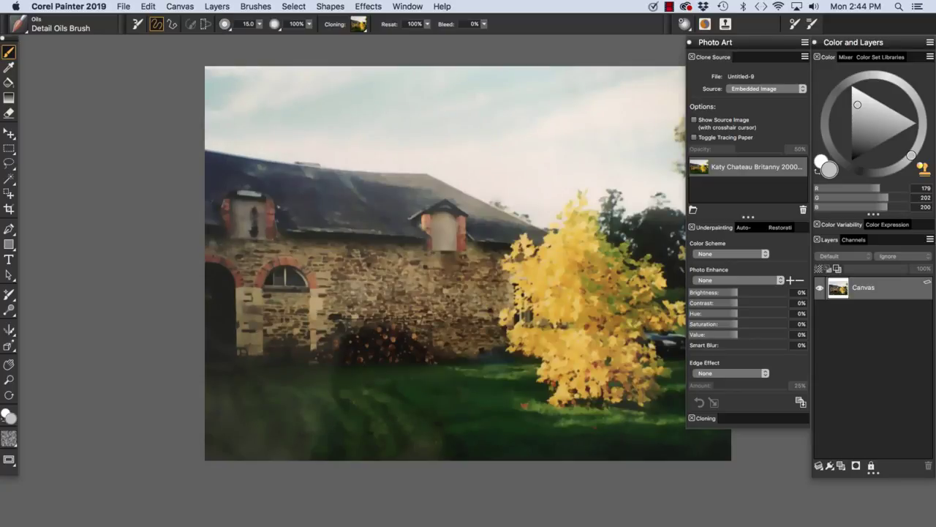
Clone Barn UP into a new document and choose the Sargent Bristle Cloner brush.
left_click(123, 5)
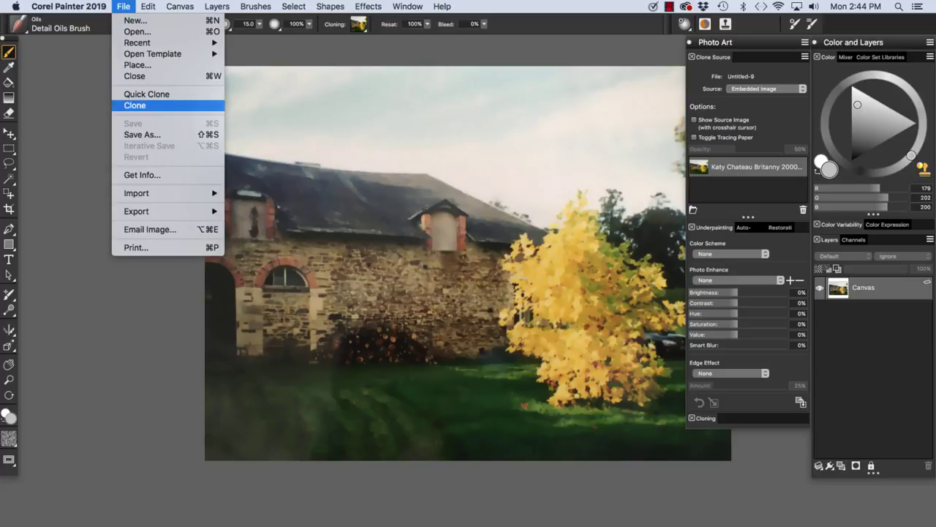
left_click(131, 106)
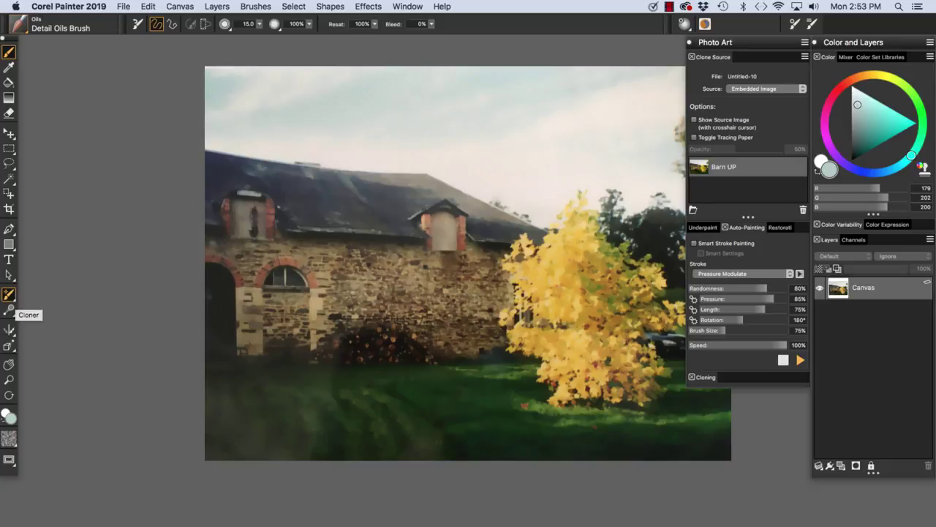
left_click(9, 309)
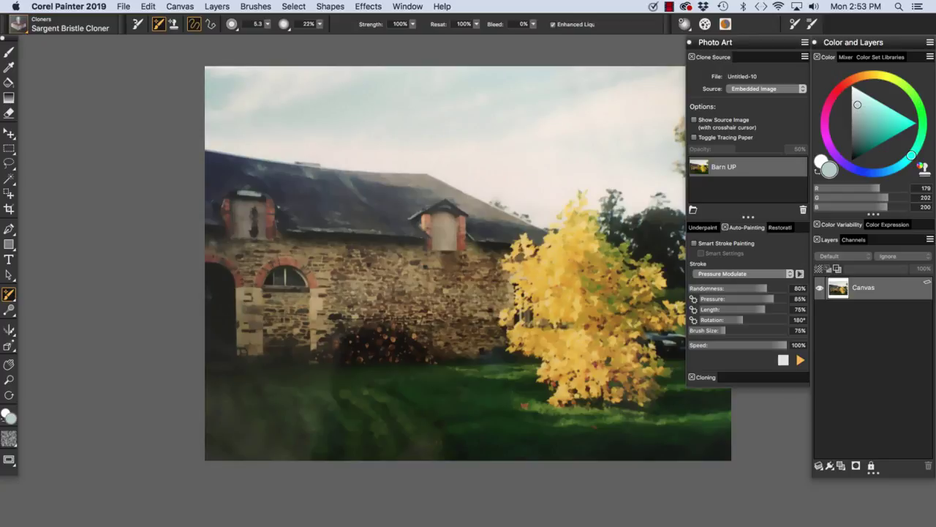
left_click(19, 24)
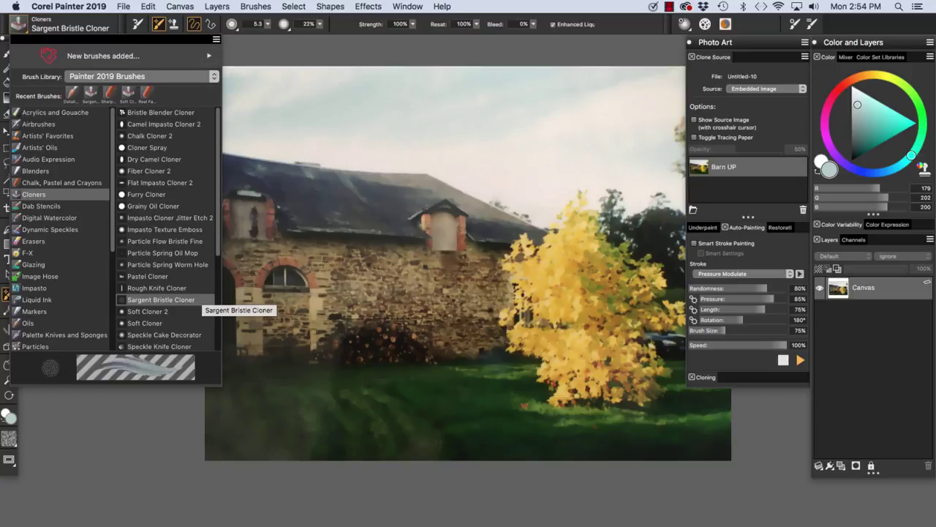
Close the brush library and restore the Sargent Bristle Cloner to its default variant.
left_click(310, 46)
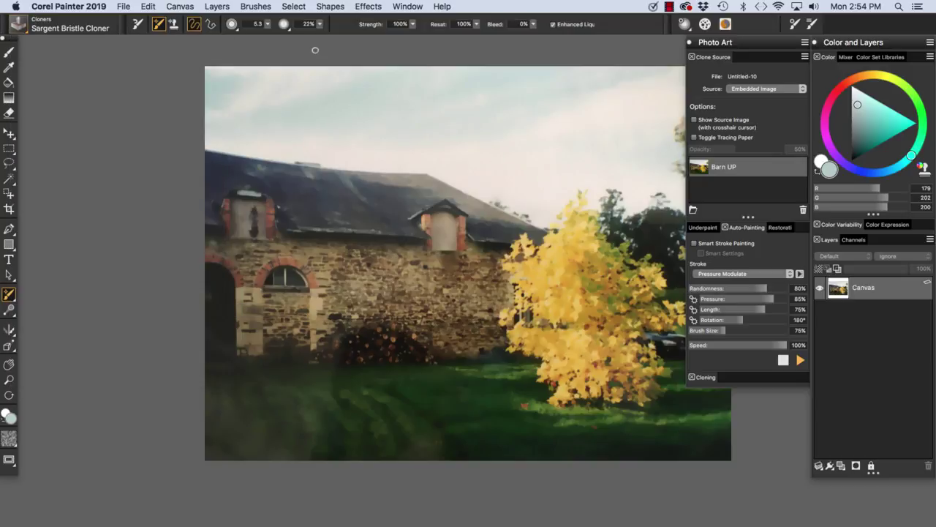
left_click(256, 6)
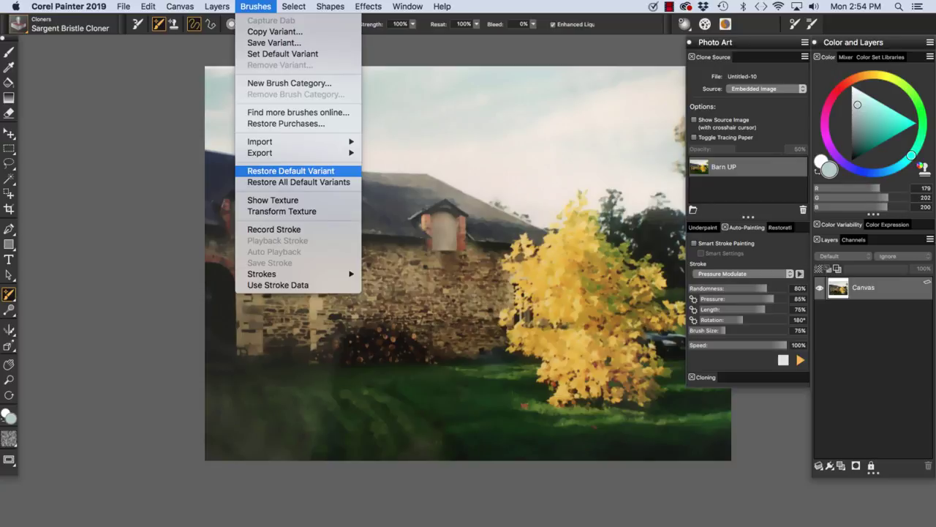
left_click(292, 170)
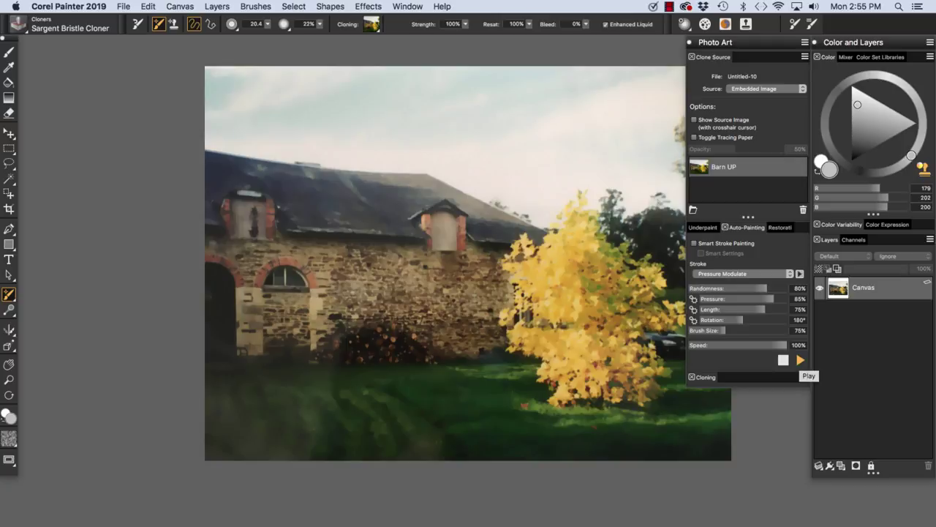
Auto-paint the clone canvas, then reduce the brush size in the property bar.
left_click(800, 360)
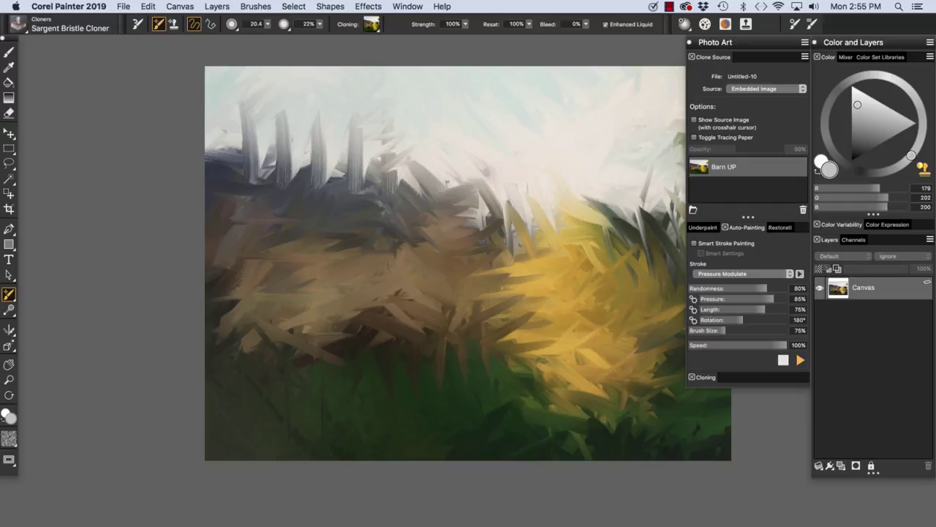
mouse_move(268, 24)
left_mouse_down()
mouse_move(242, 46)
mouse_move(250, 35)
left_mouse_up()
left_click(267, 23)
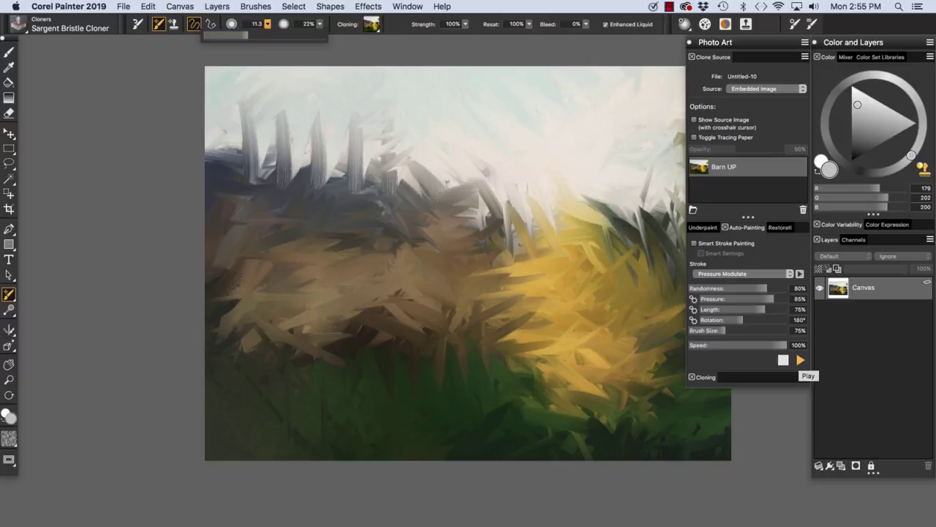
Rerun auto-painting with stroke length 26% and brush size set to 8.1.
left_click(800, 360)
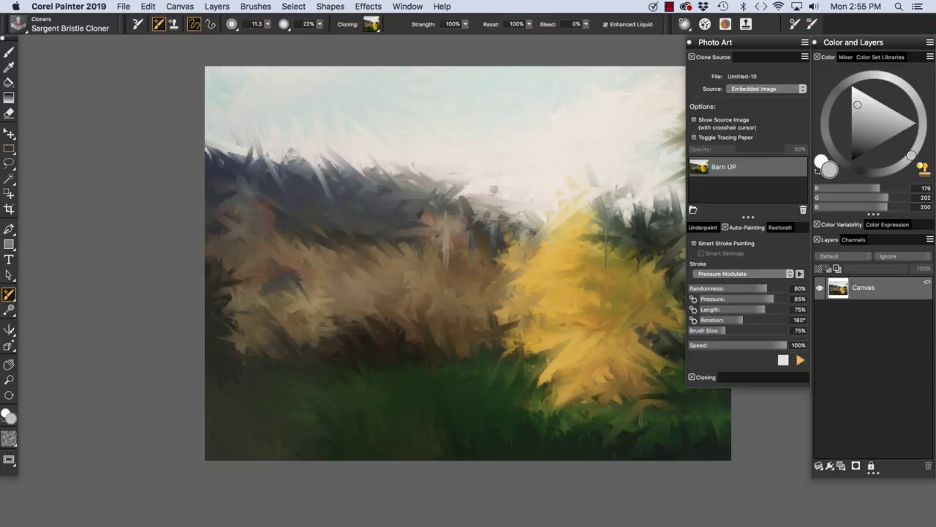
left_click_drag(766, 308, 724, 309)
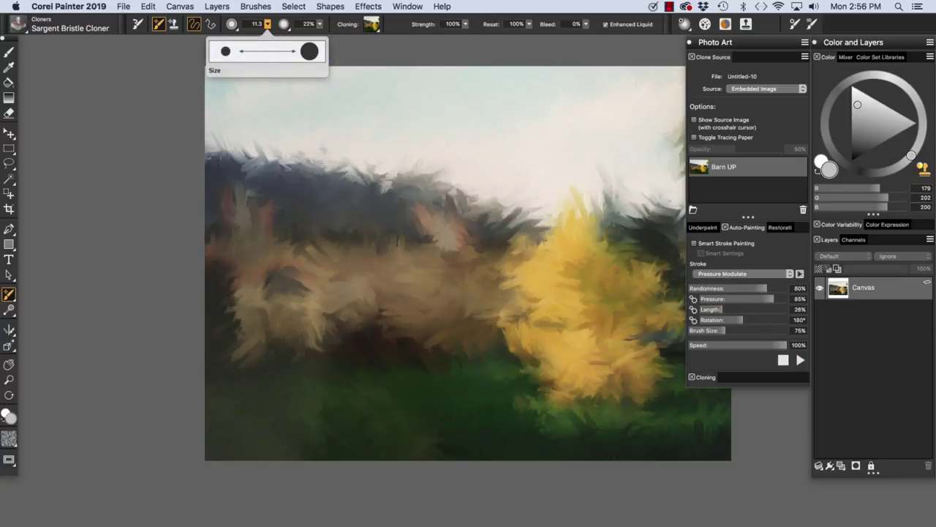
key("bracketleft")
key("bracketleft")
key("bracketright")
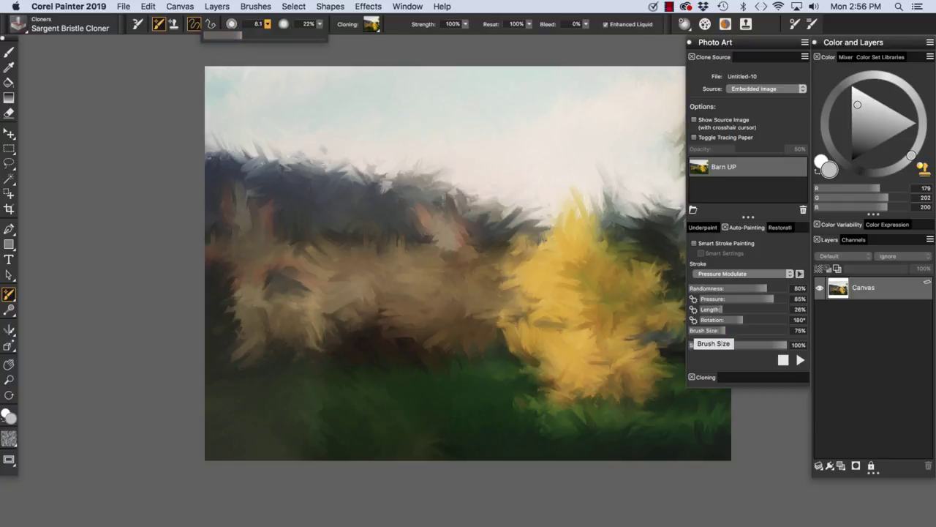
Run auto-painting again at 38% randomness, 25% length and 110° rotation.
left_click(799, 360)
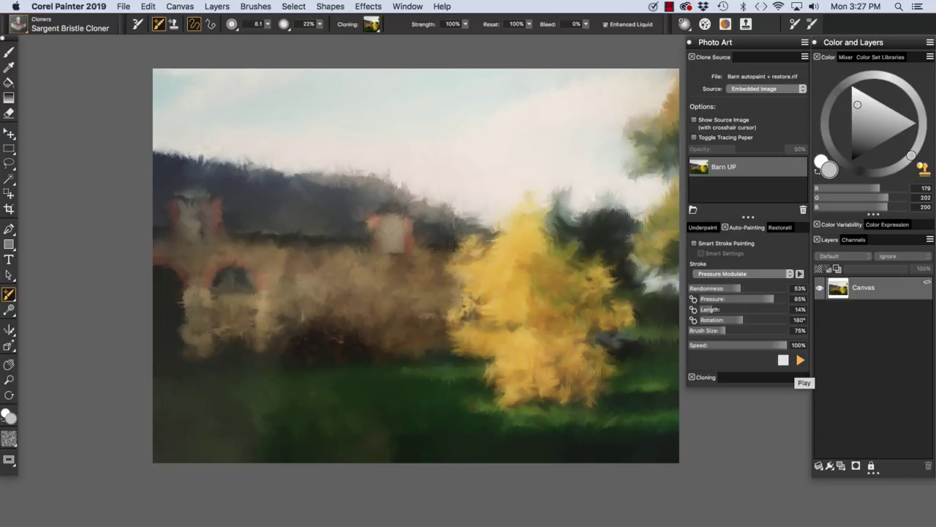
left_click(800, 360)
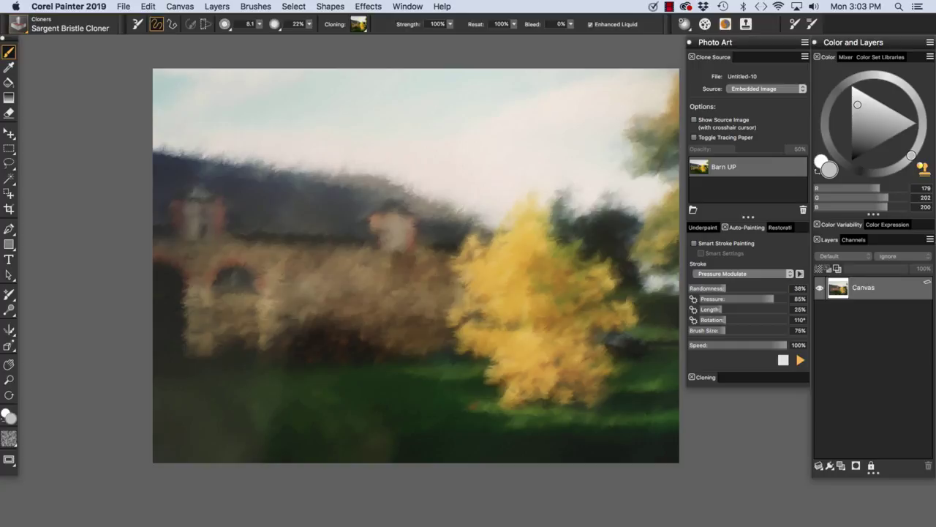
Restore detail with the Soft Edge Cloner along the roof ridge, roof's left end and left archway.
left_click(780, 228)
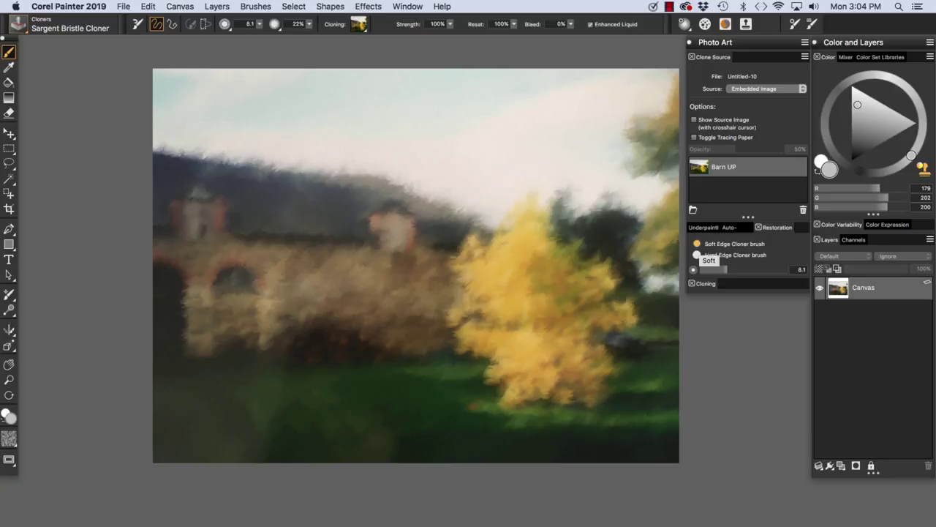
left_click(698, 244)
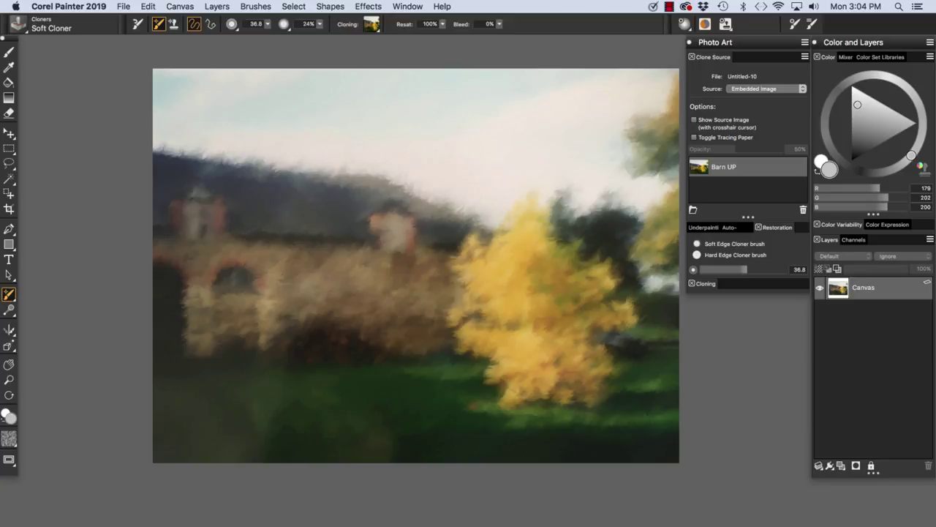
left_click_drag(287, 170, 459, 208)
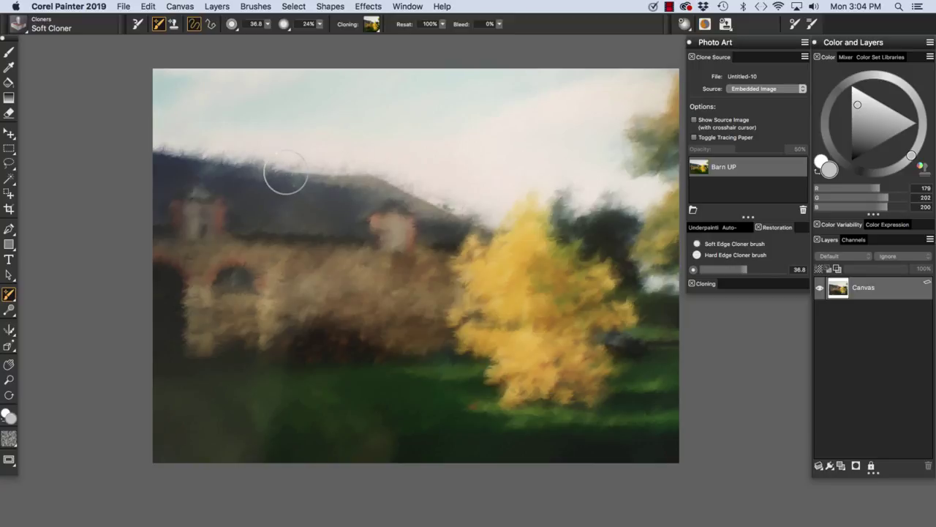
left_click_drag(157, 152, 300, 170)
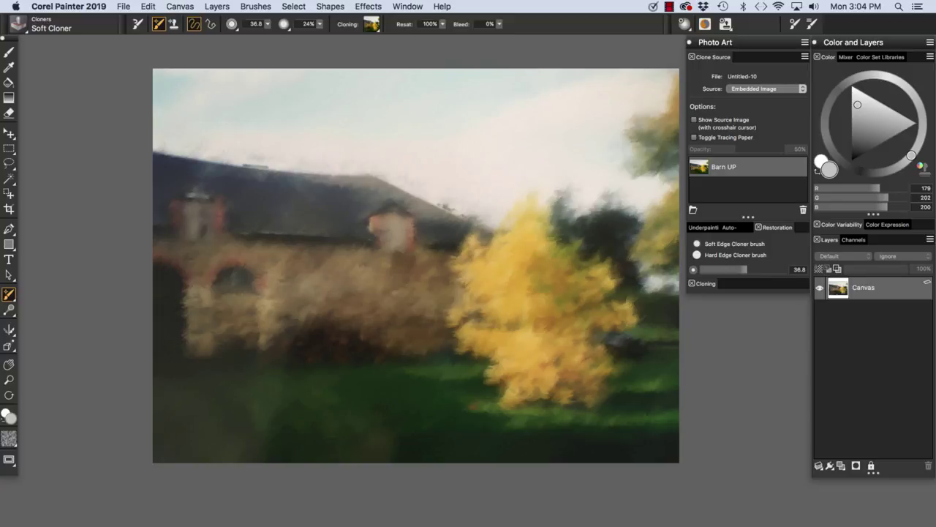
left_click_drag(186, 307, 259, 311)
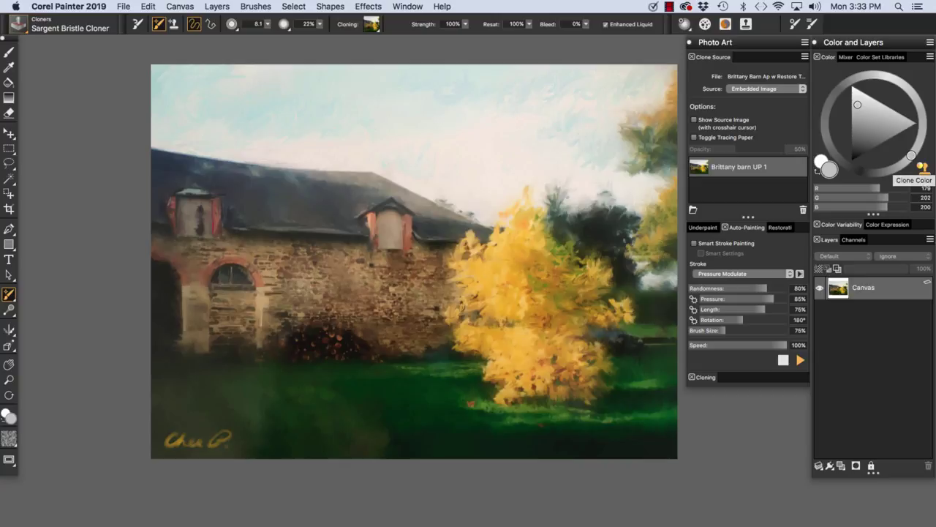
Turn off Clone Color and sample sky, roof-edge black, then tree orange (R 235, G 150, B 51).
left_click(922, 168)
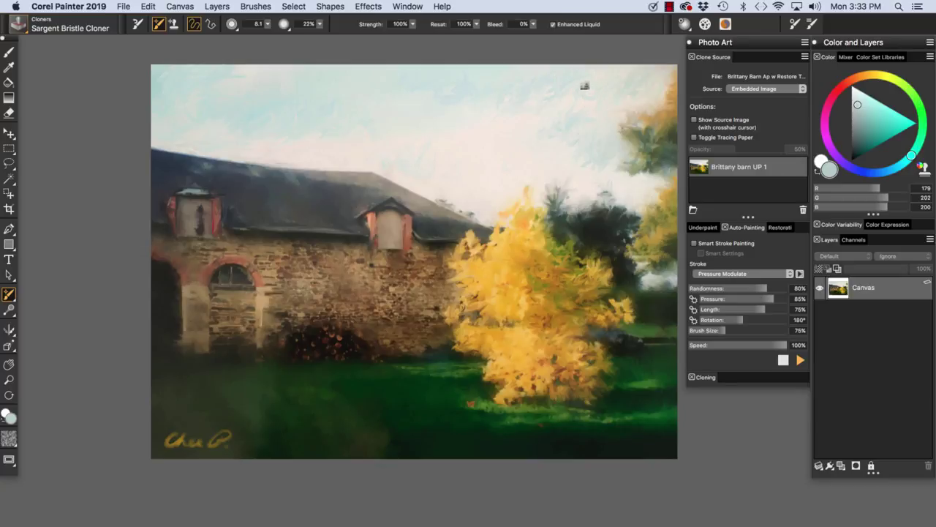
left_click(585, 86, "alt")
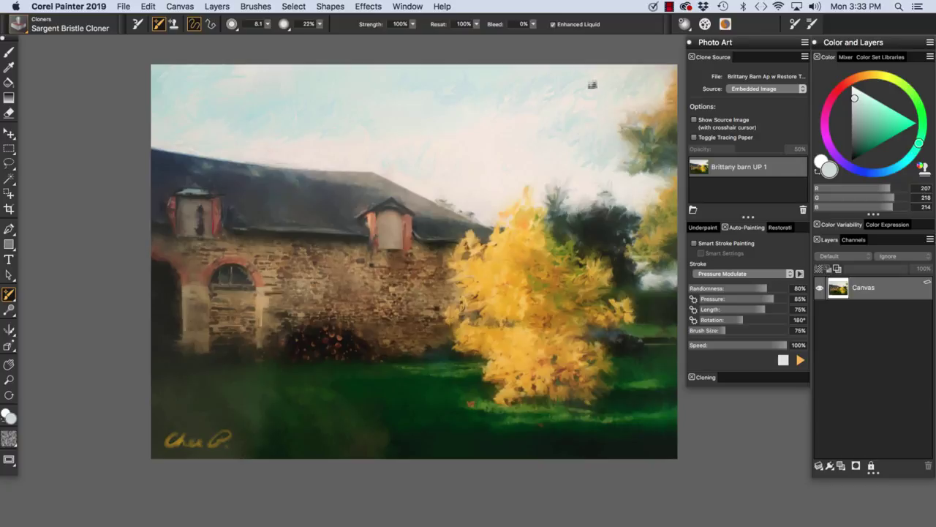
left_click_drag(919, 143, 911, 156)
left_click(468, 225, "alt")
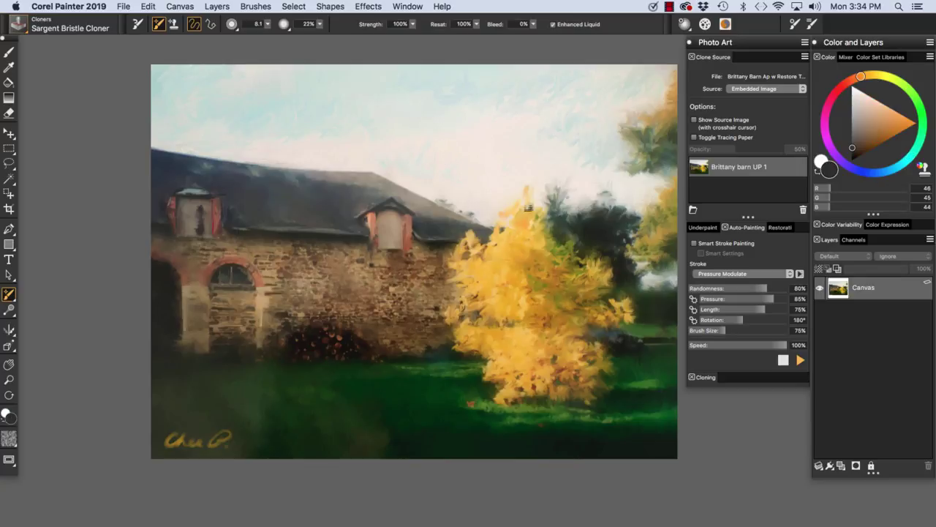
left_click(528, 223, "alt")
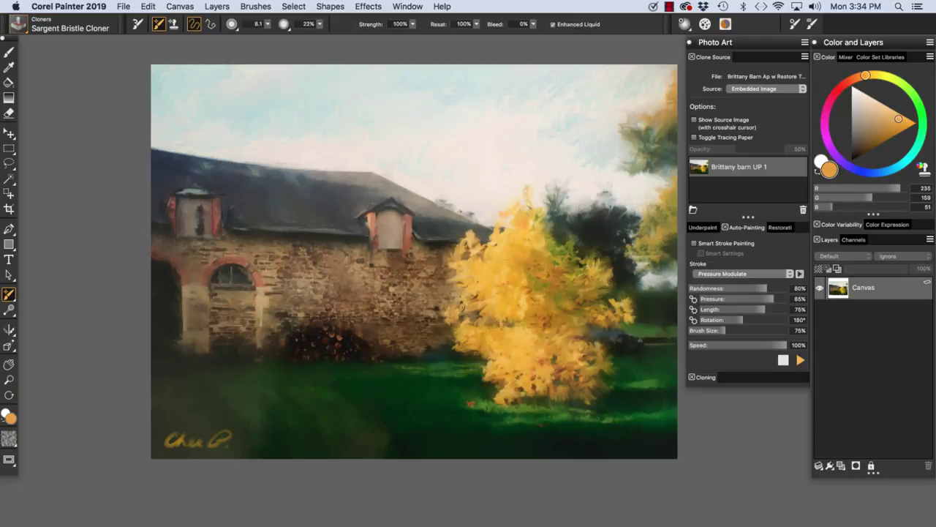